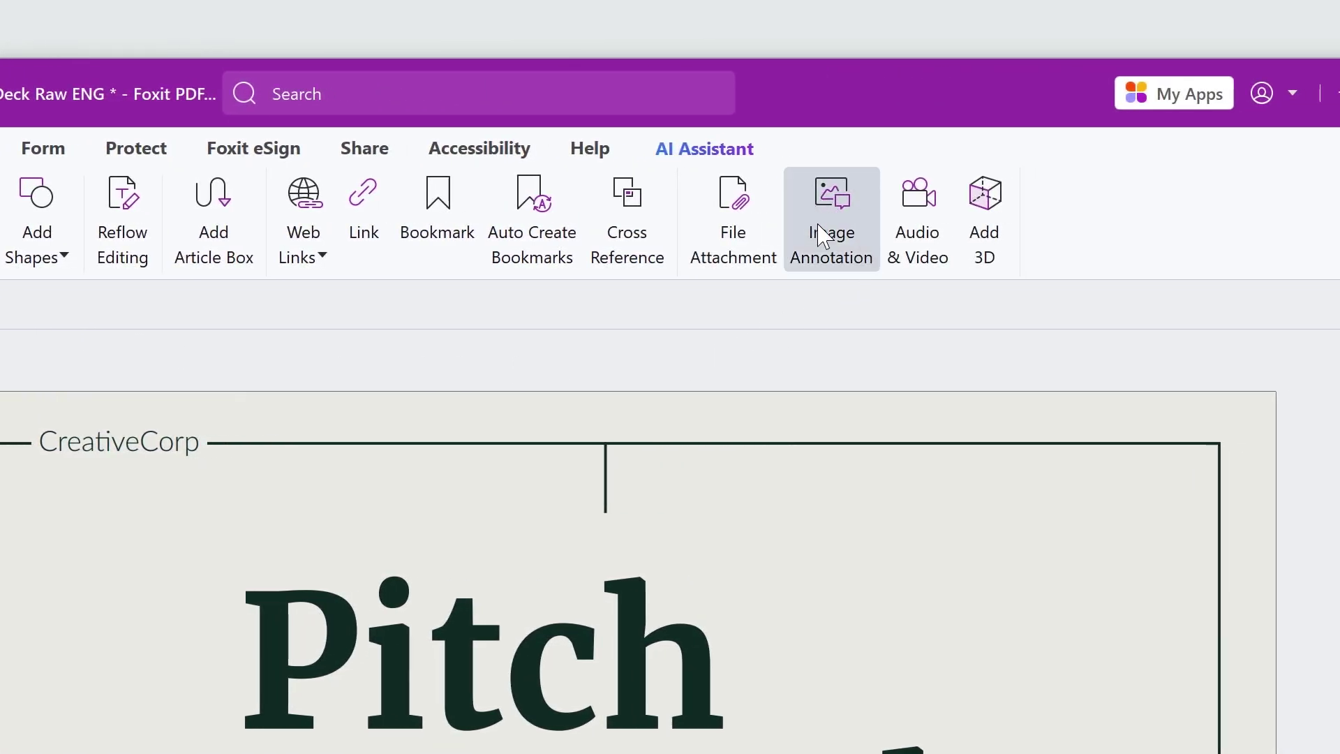
- Add the CreativeCorp-Logo image as an image annotation beside the title-page CreativeCorp heading
click(843, 225)
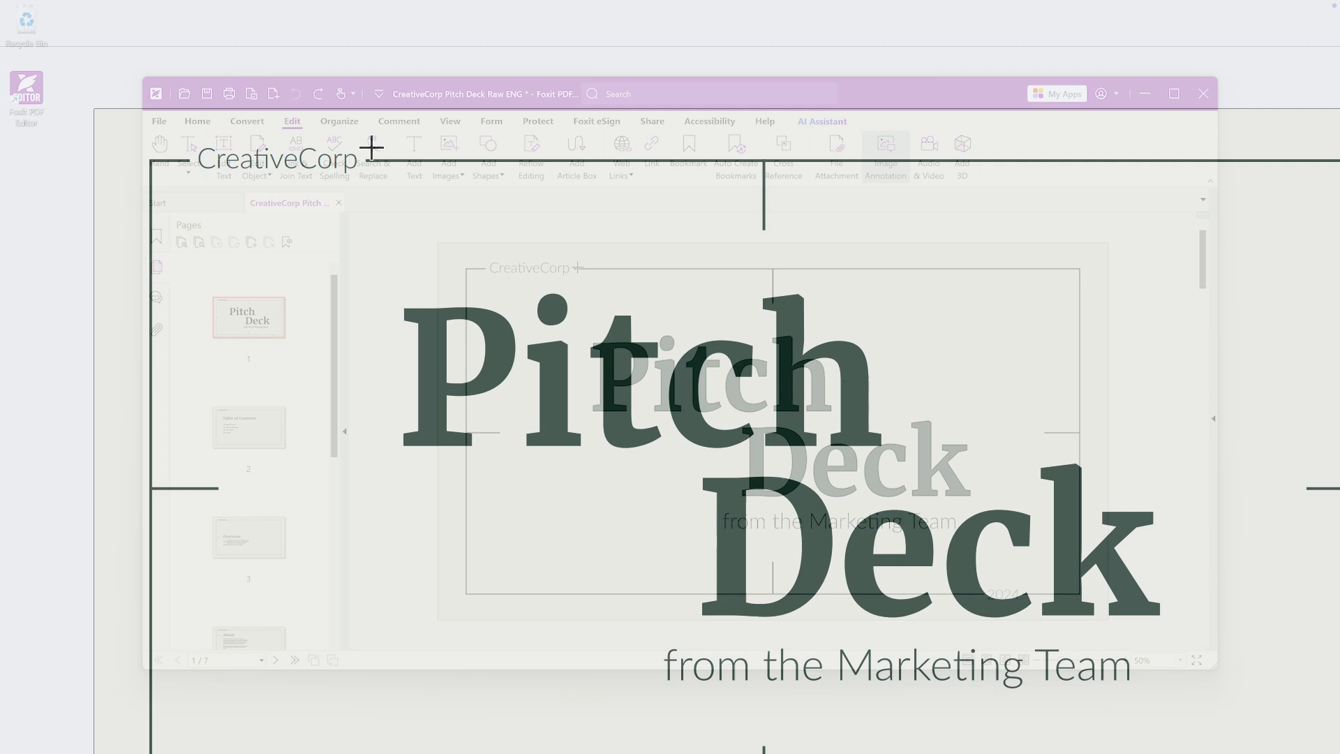
drag(366, 145, 407, 175)
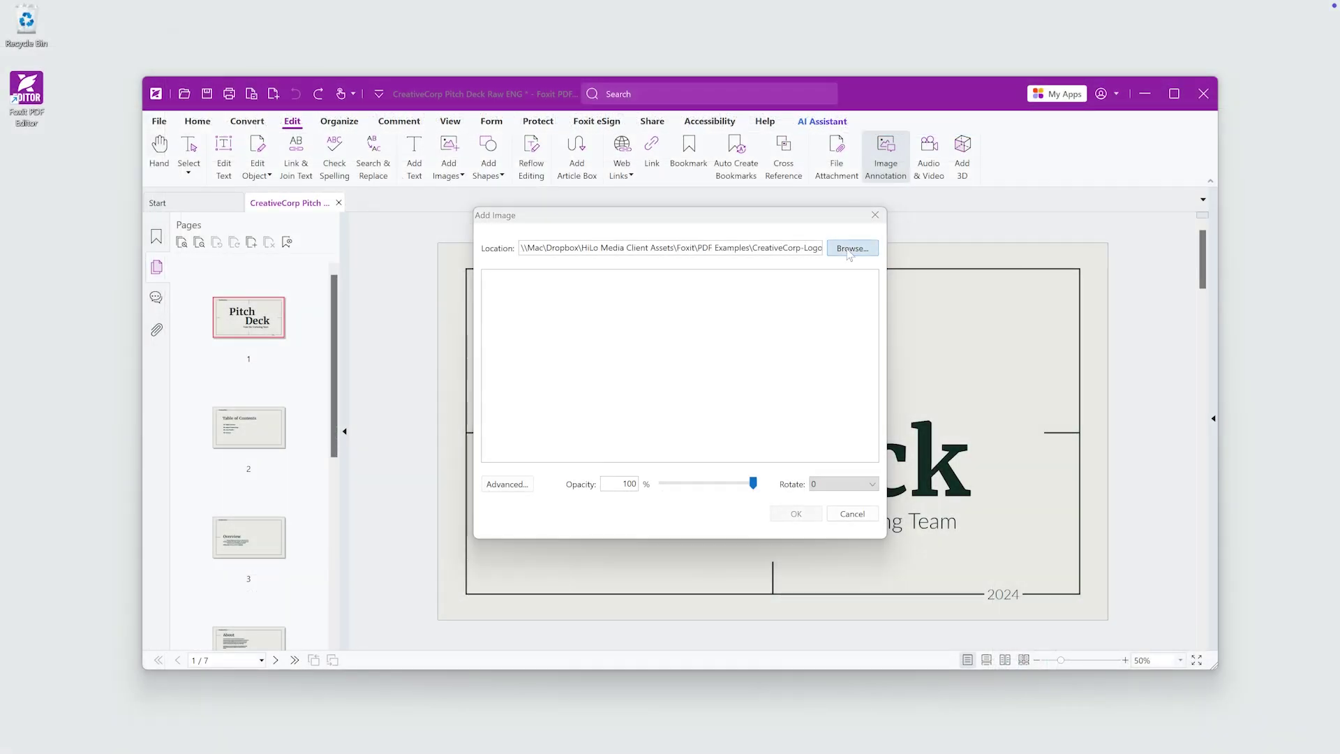
click(850, 250)
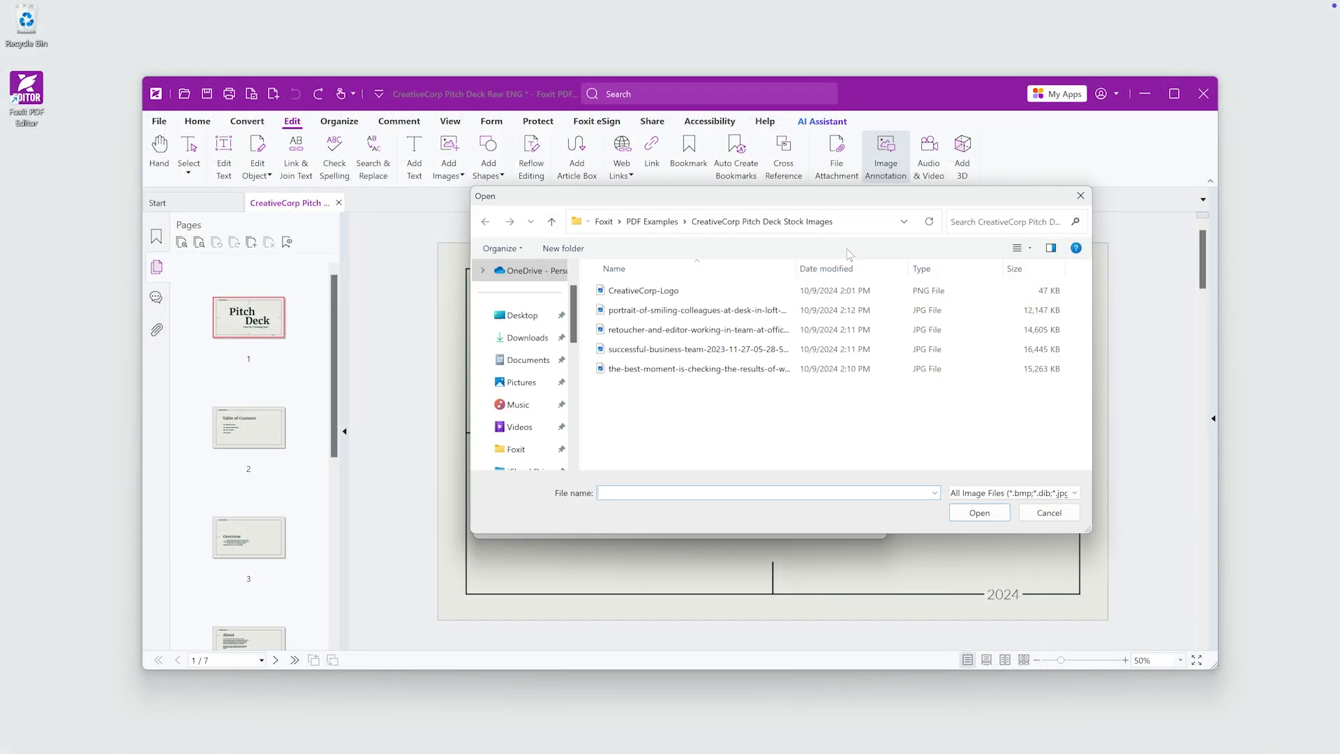
double_click(658, 293)
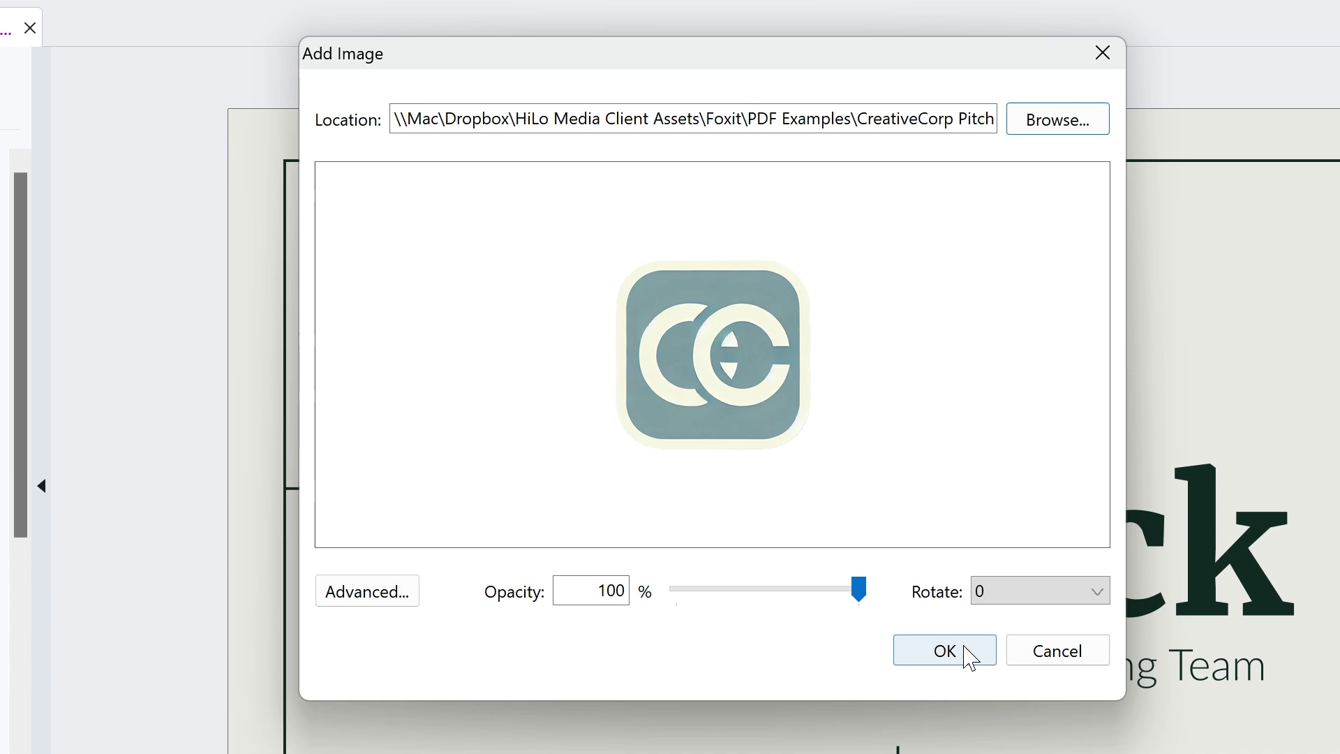
click(967, 649)
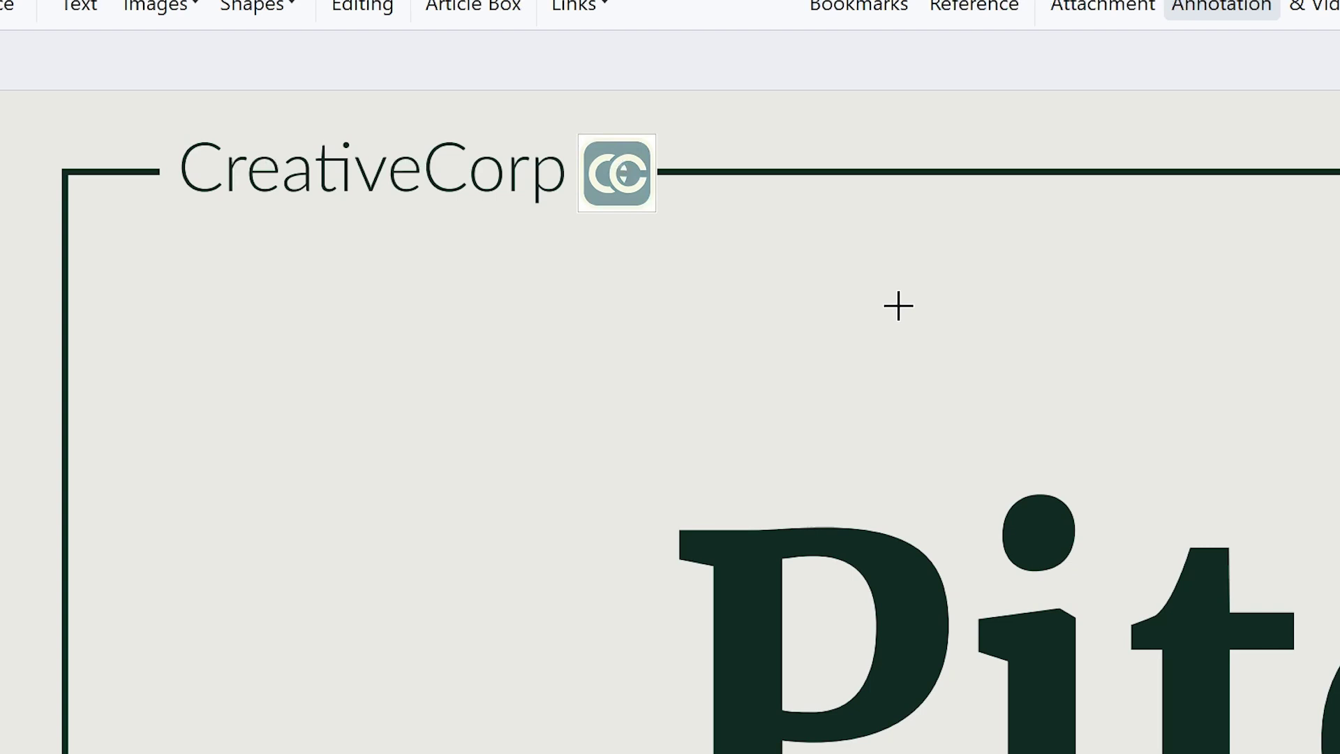
- Repeat the placed logo on all pages with Place on Multiple Pages
click(627, 181)
right_click(627, 180)
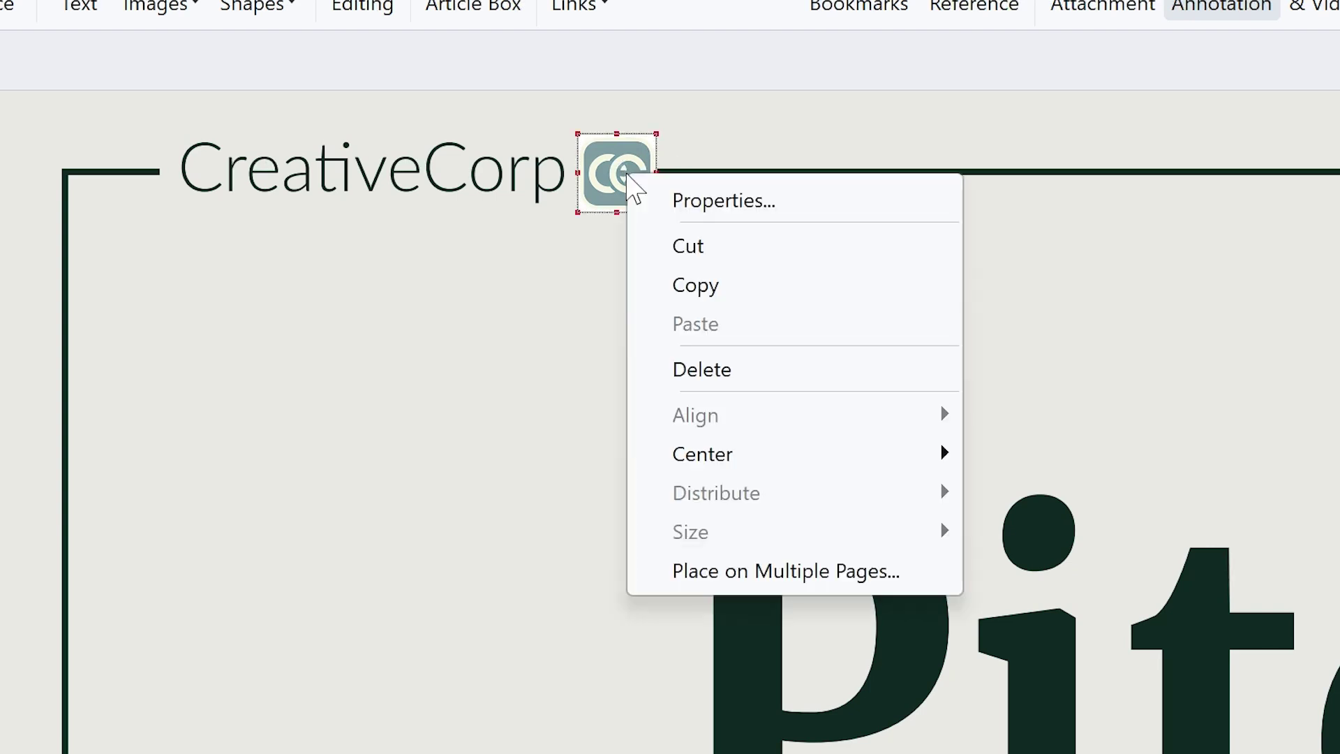
click(822, 580)
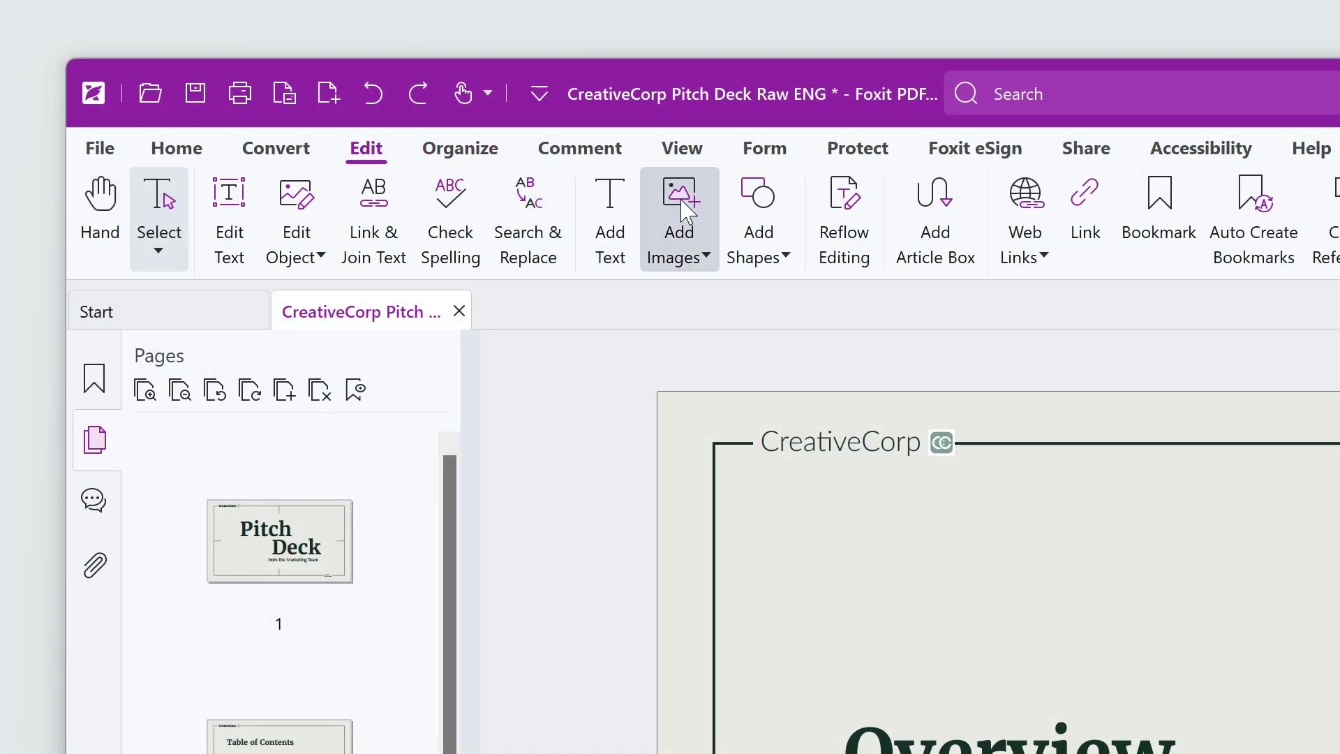
- Insert the smiling-colleagues portrait from file and size it along the Overview page's right side
click(696, 253)
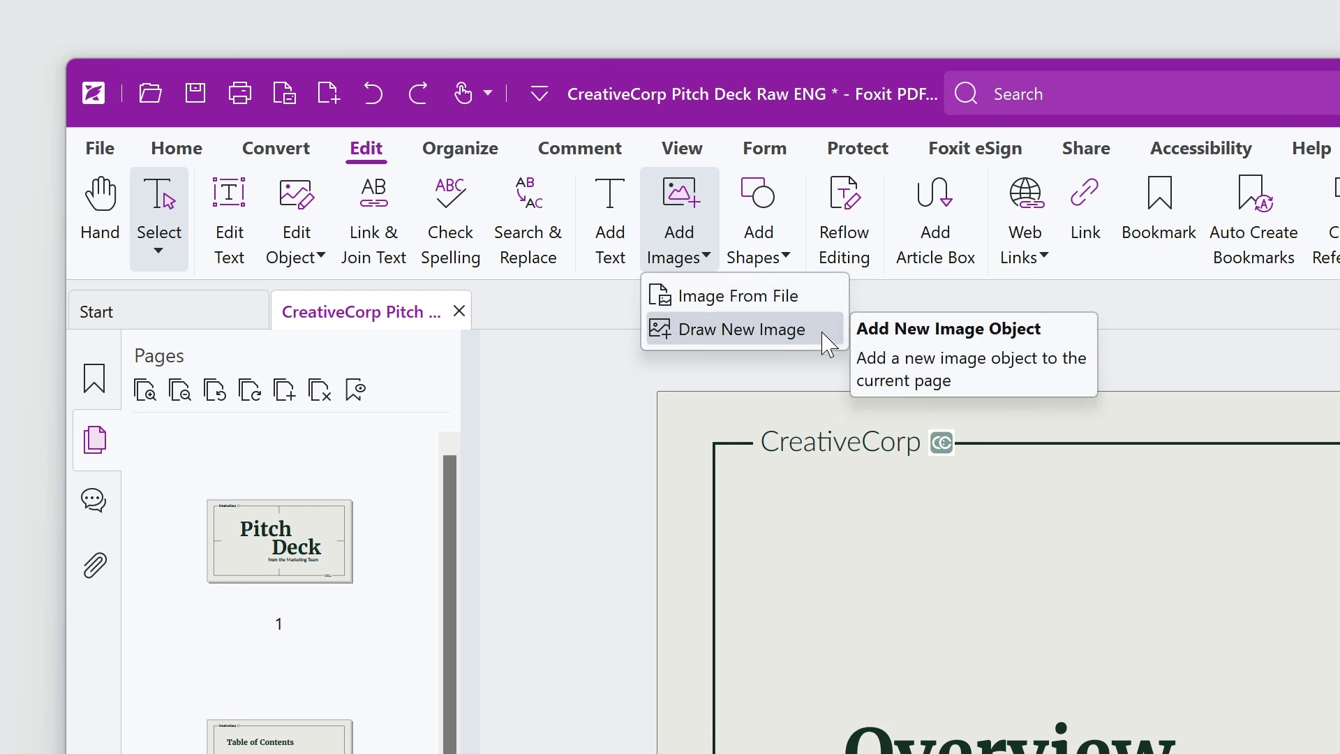
click(817, 292)
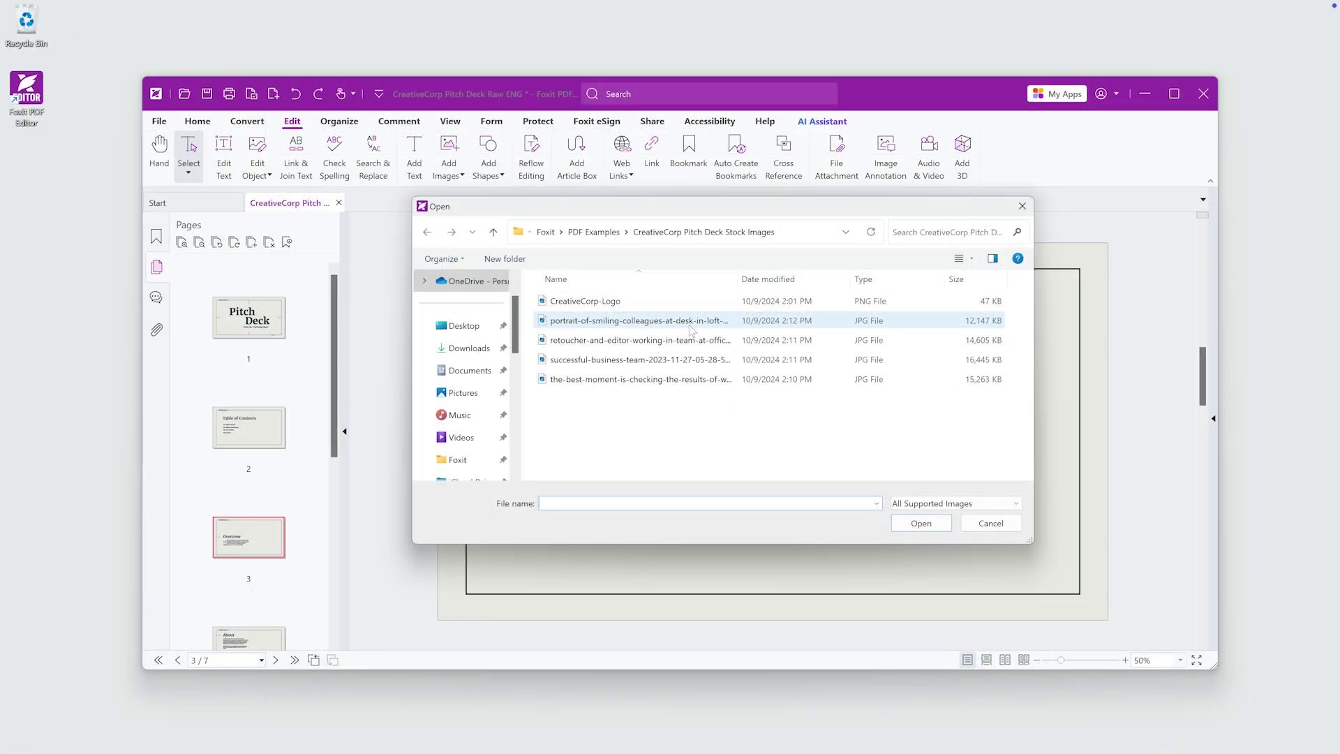
double_click(692, 328)
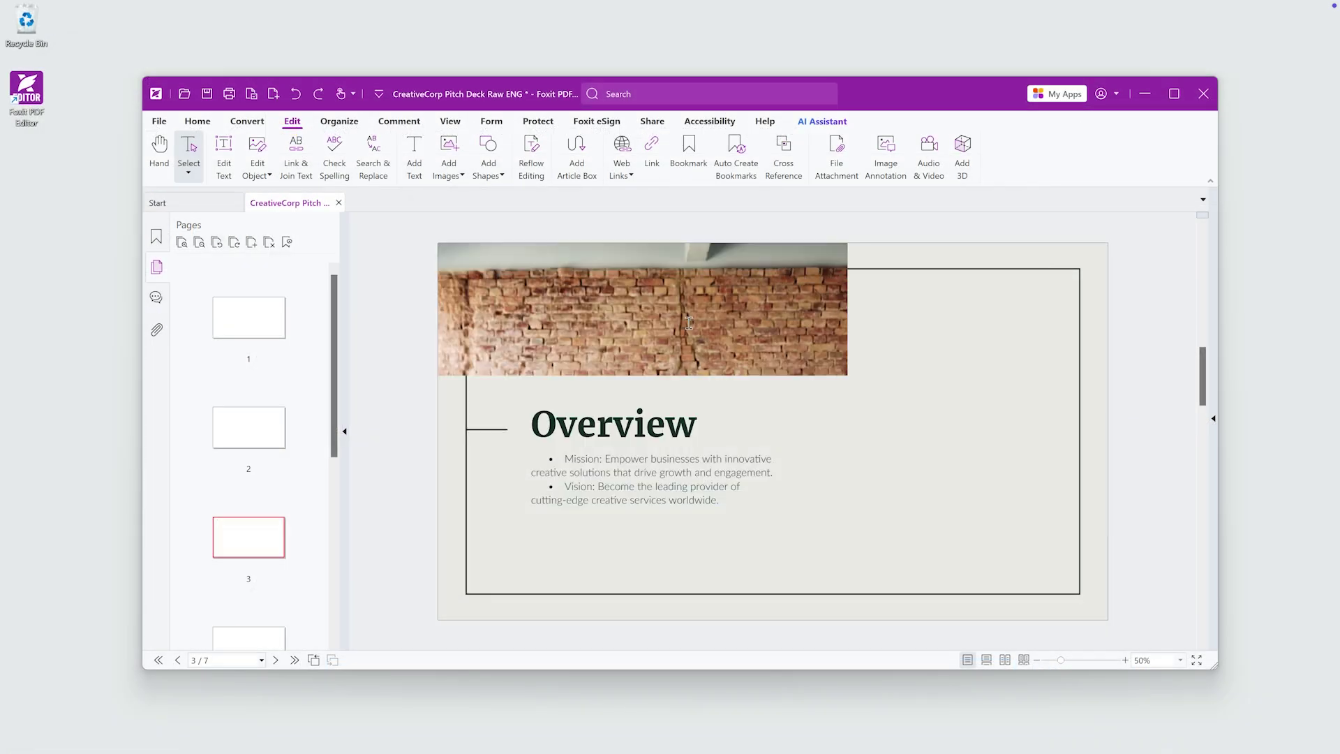
mouse_move(846, 244)
mouse_down()
mouse_move(590, 400)
mouse_move(694, 464)
mouse_up()
drag(567, 523, 953, 302)
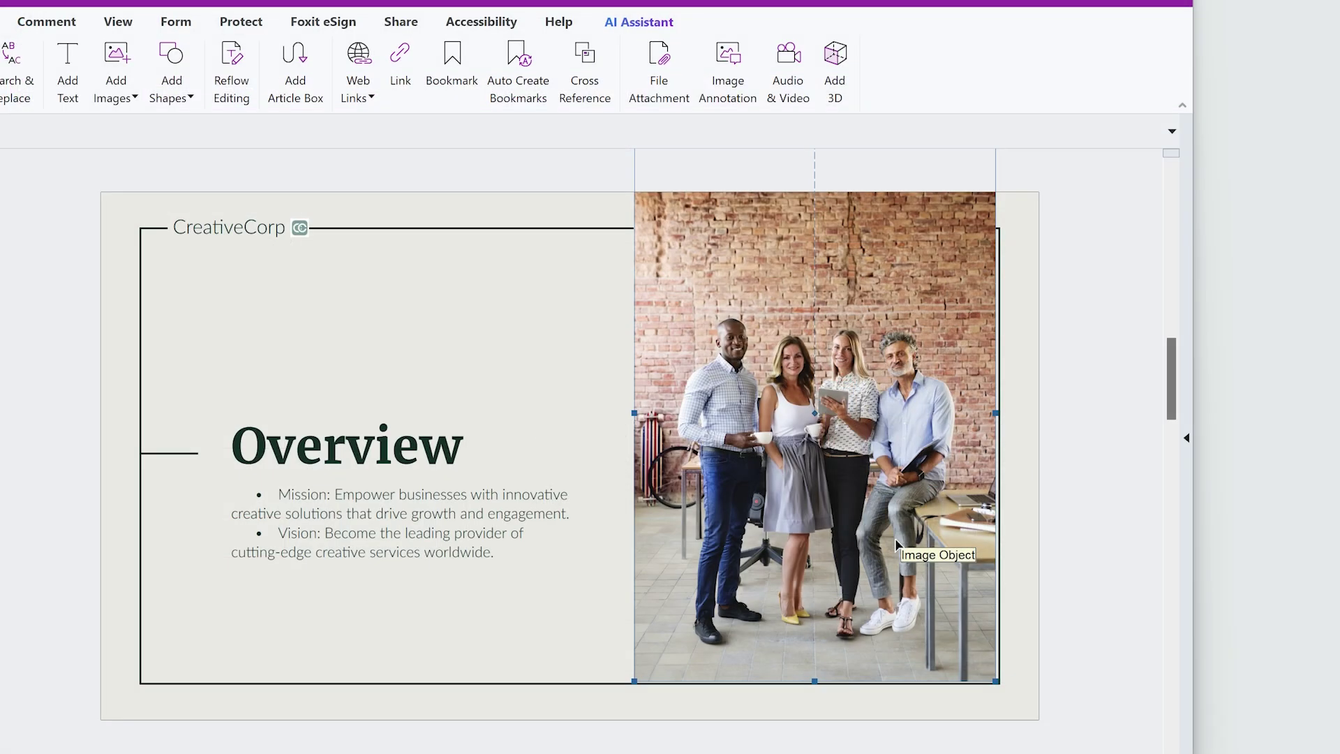
- Crop the Overview team photo with a rectangular clip path within the slide border
right_click(895, 538)
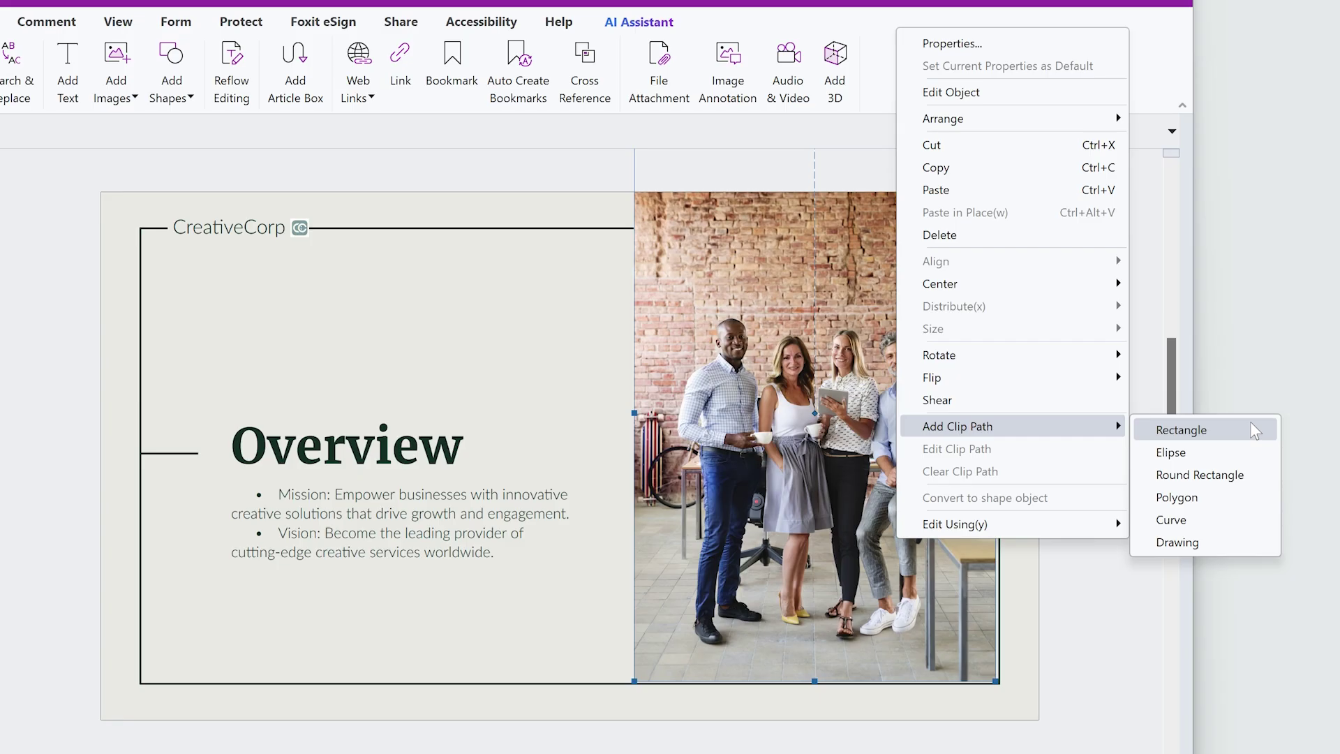
click(1251, 421)
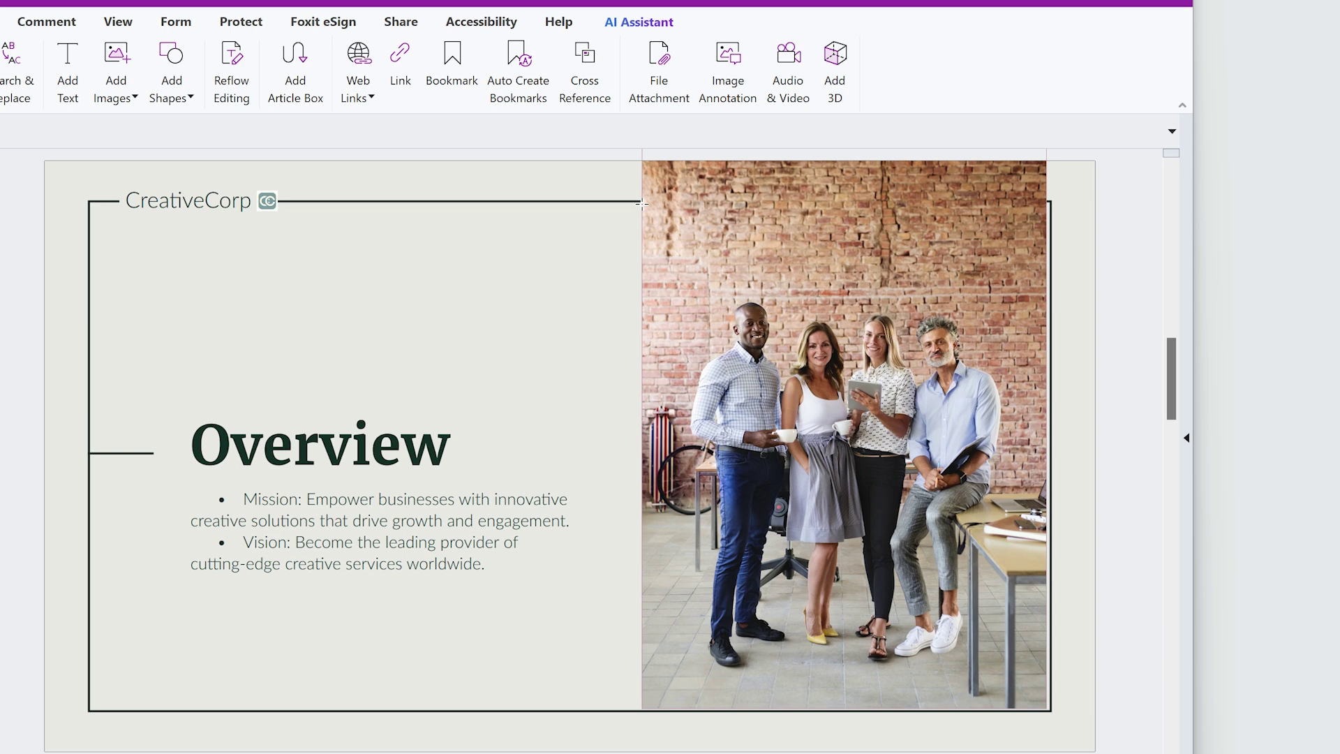
drag(1045, 699, 642, 205)
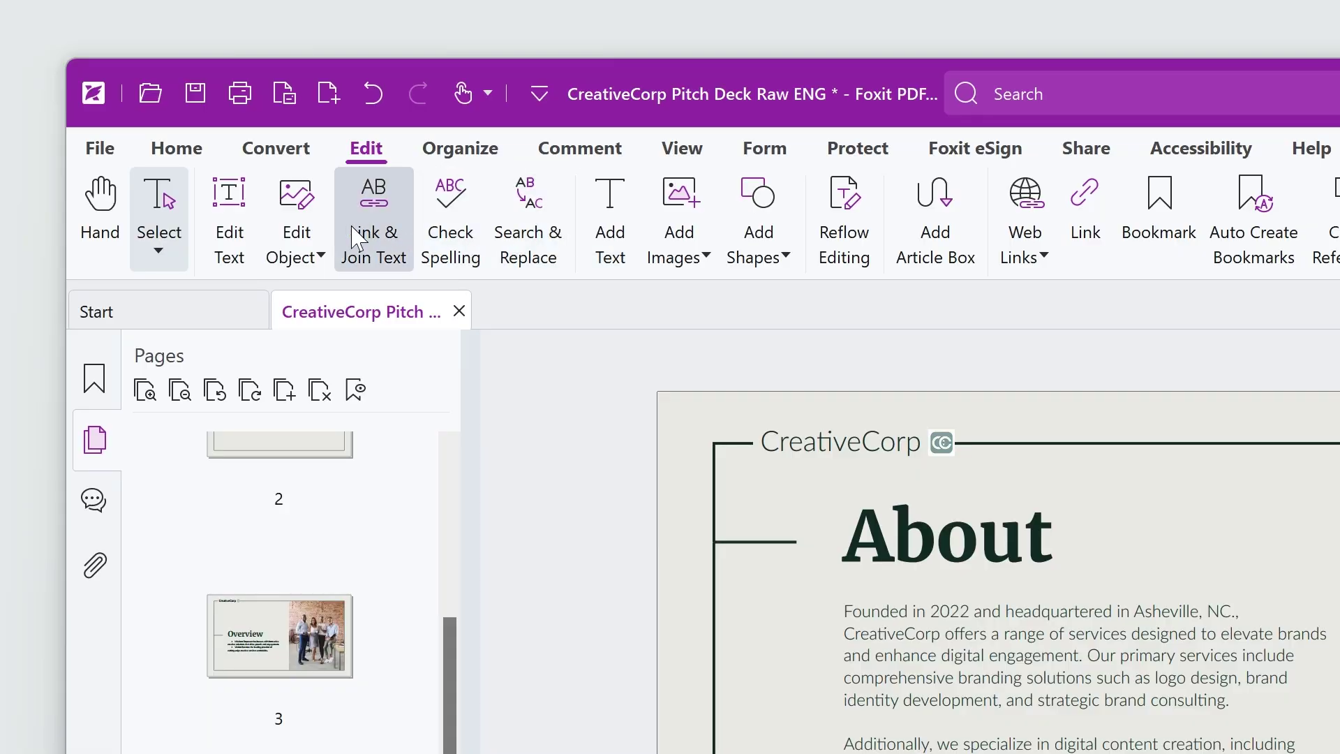
- Restrict editing to image objects and open the About page desk photo for editing
click(313, 245)
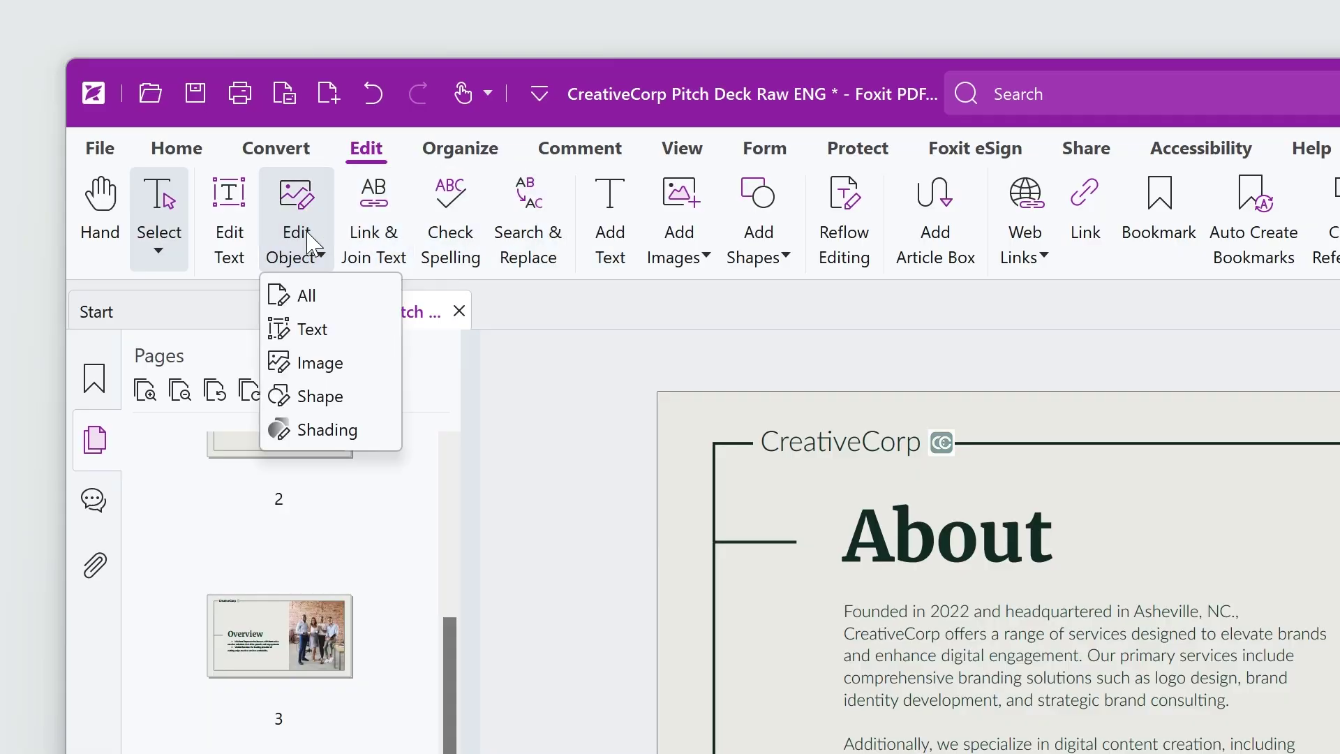
click(330, 363)
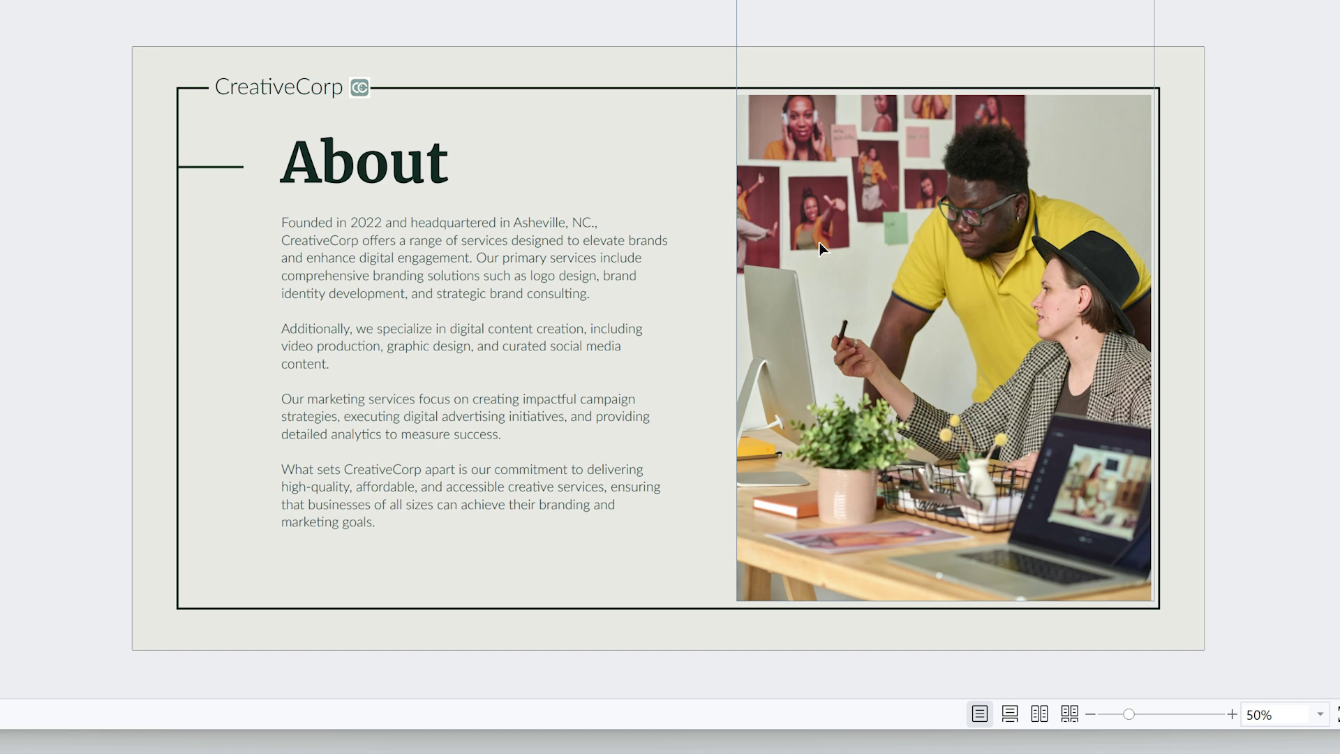
right_click(869, 368)
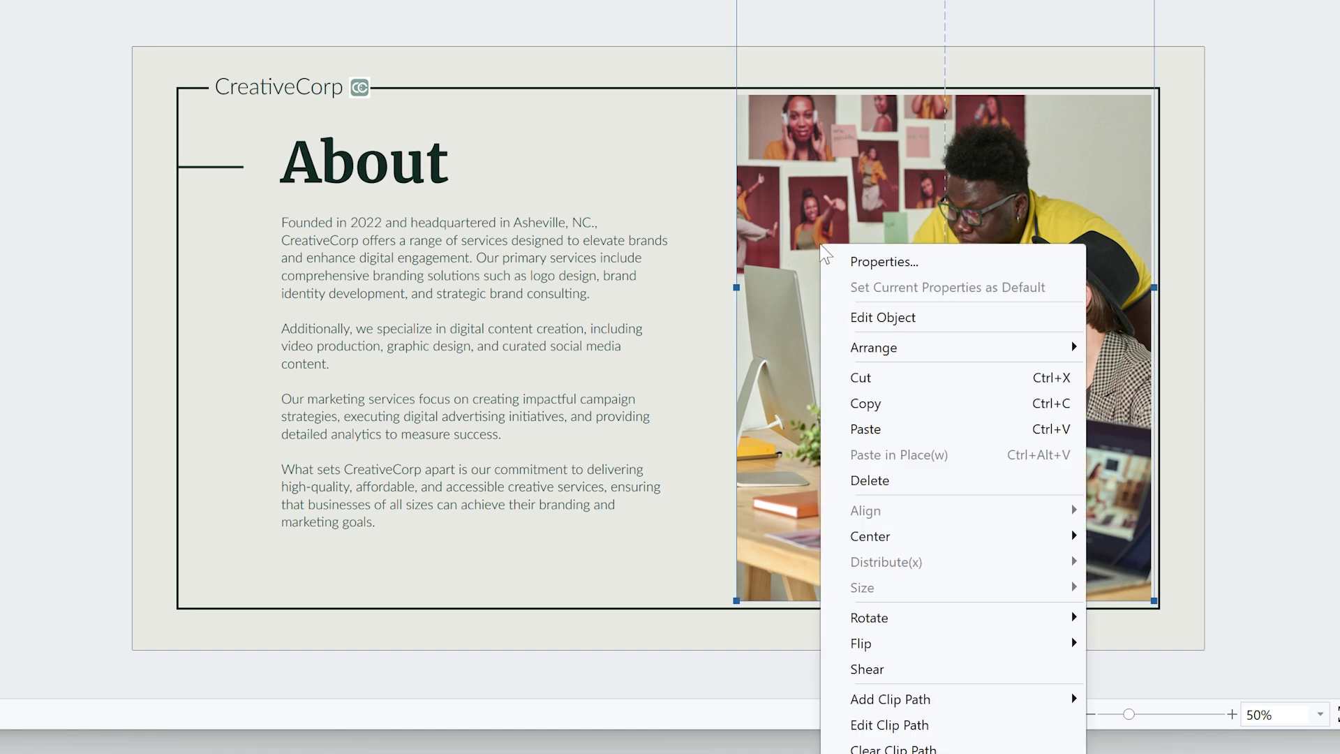
click(942, 322)
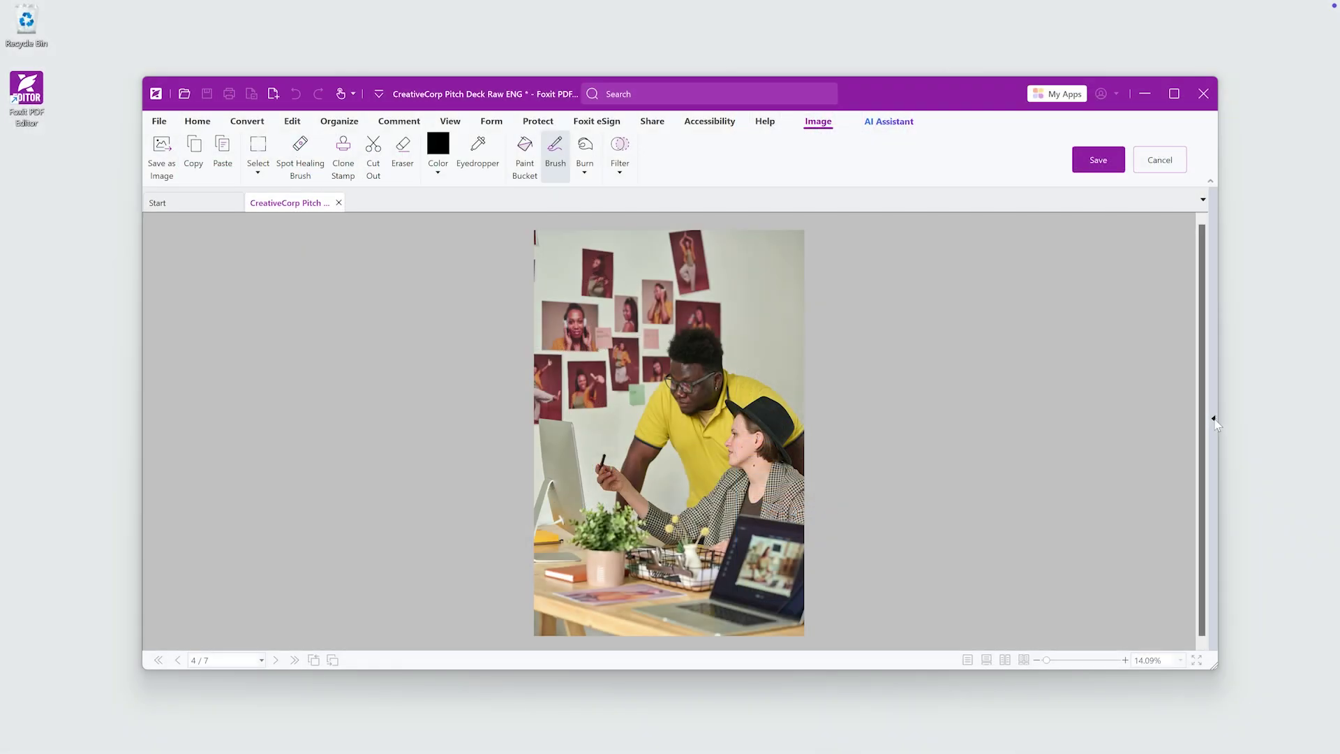
- Replace the About image with the successful-business-team photo from the Layer settings
click(1214, 419)
scroll(1214, 420, down, 2)
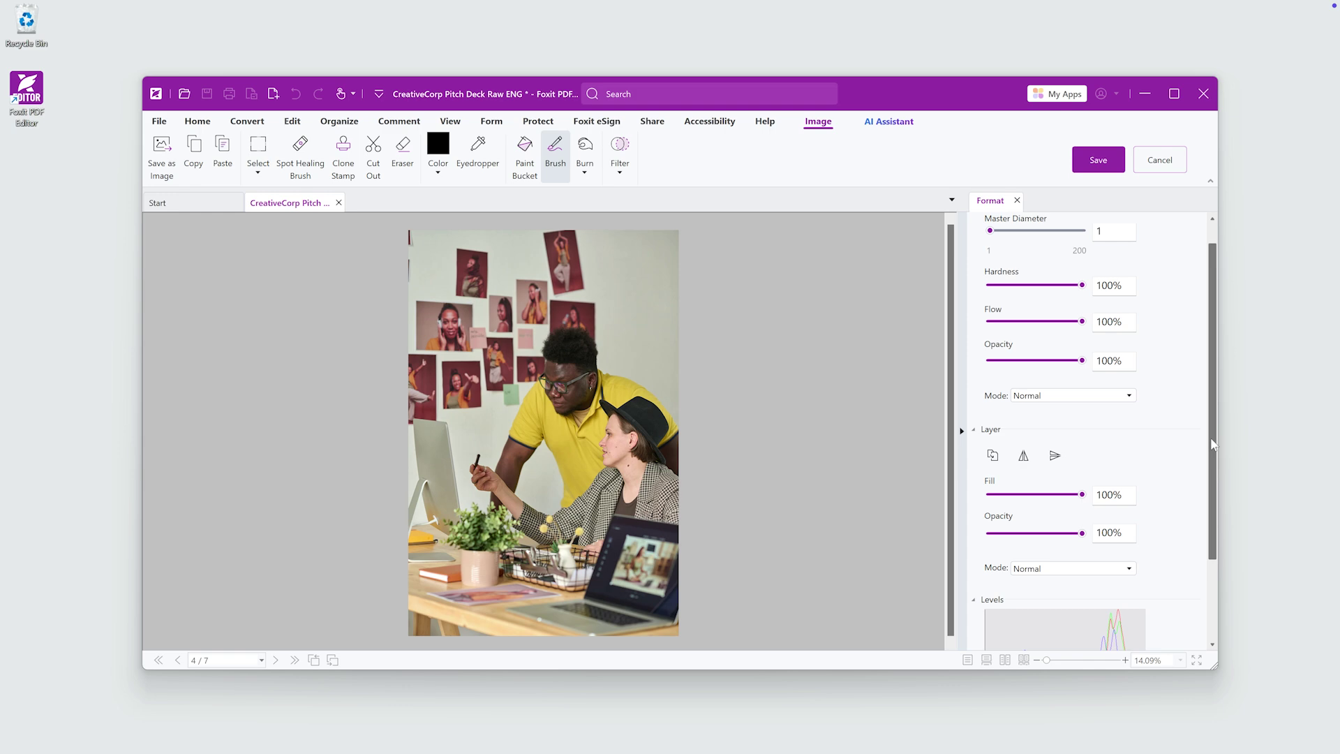
scroll(1214, 419, down, 2)
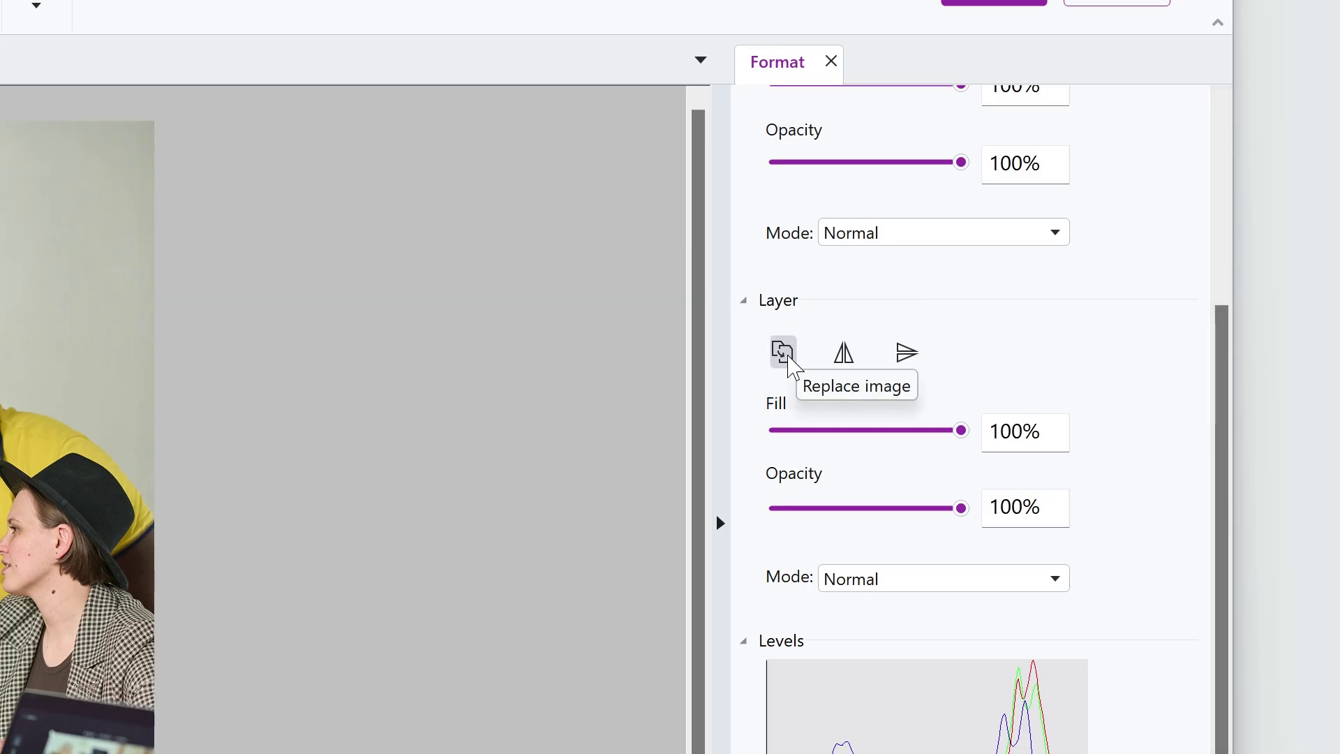
click(783, 351)
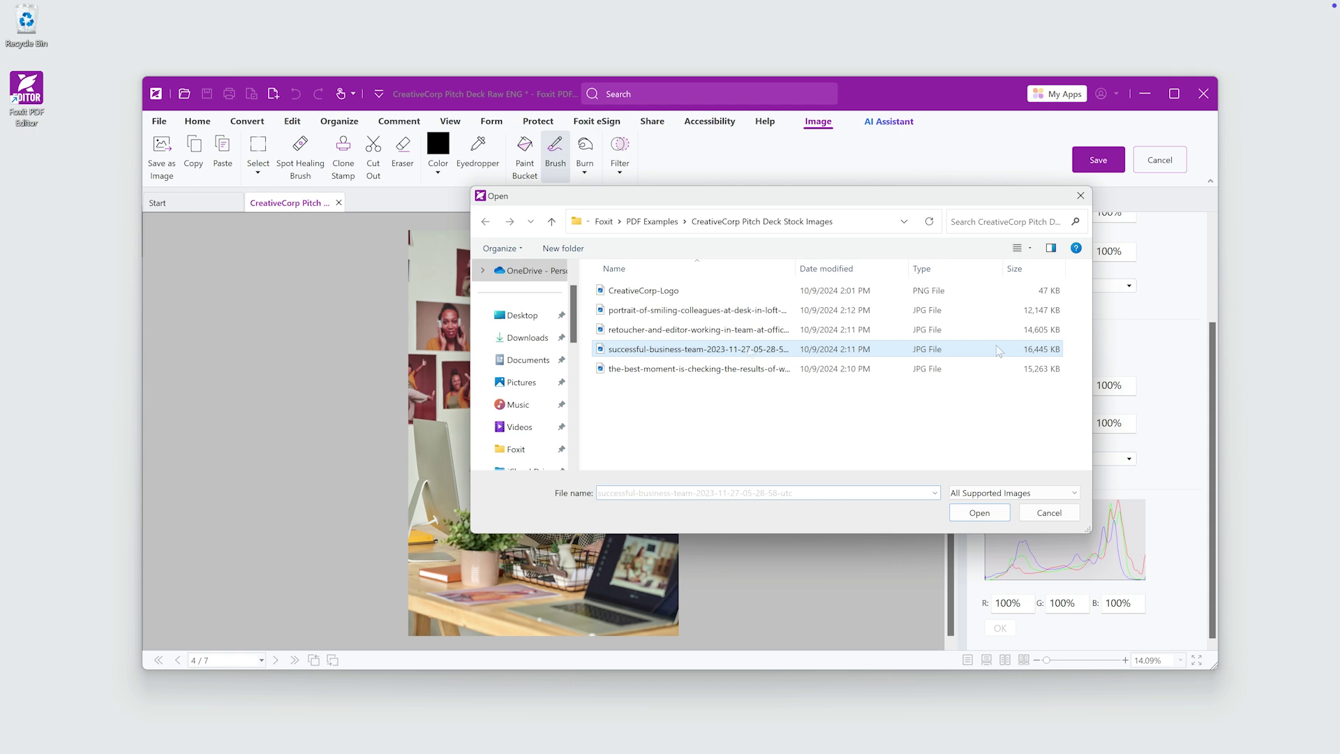
click(998, 349)
click(979, 512)
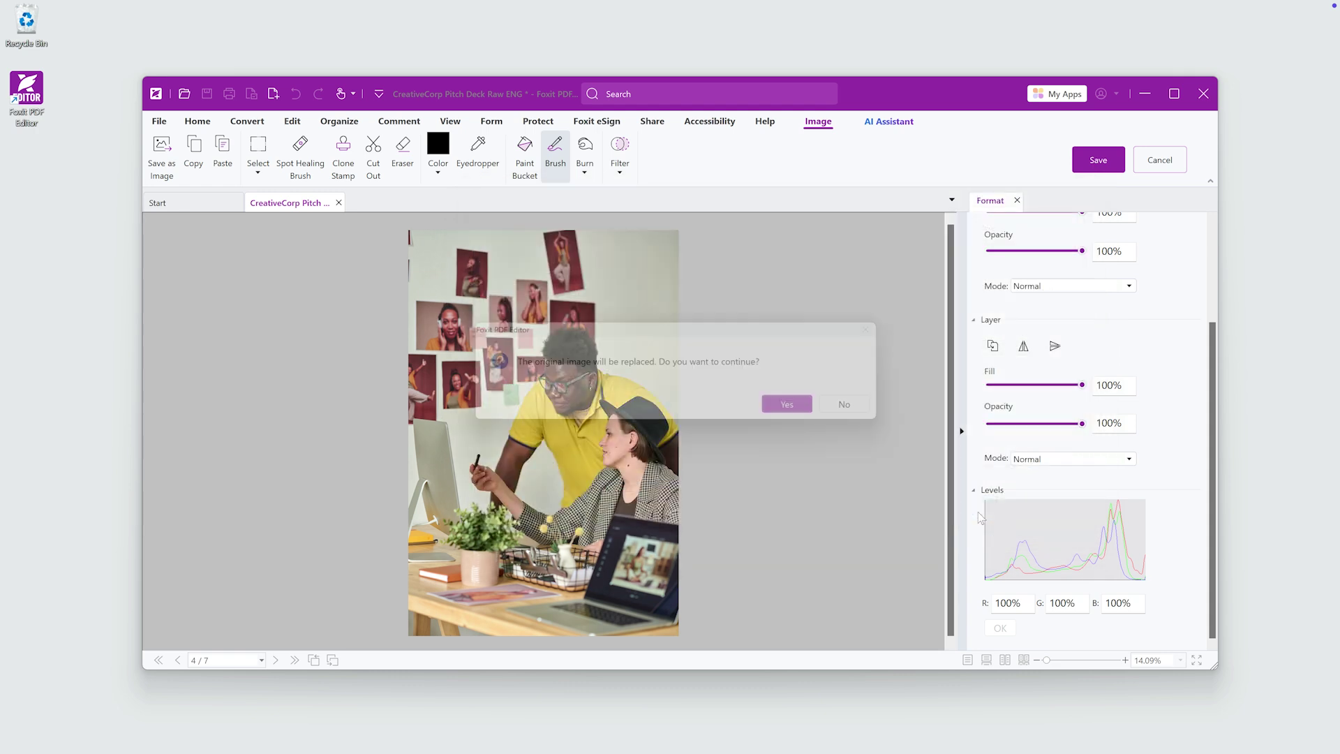
click(803, 410)
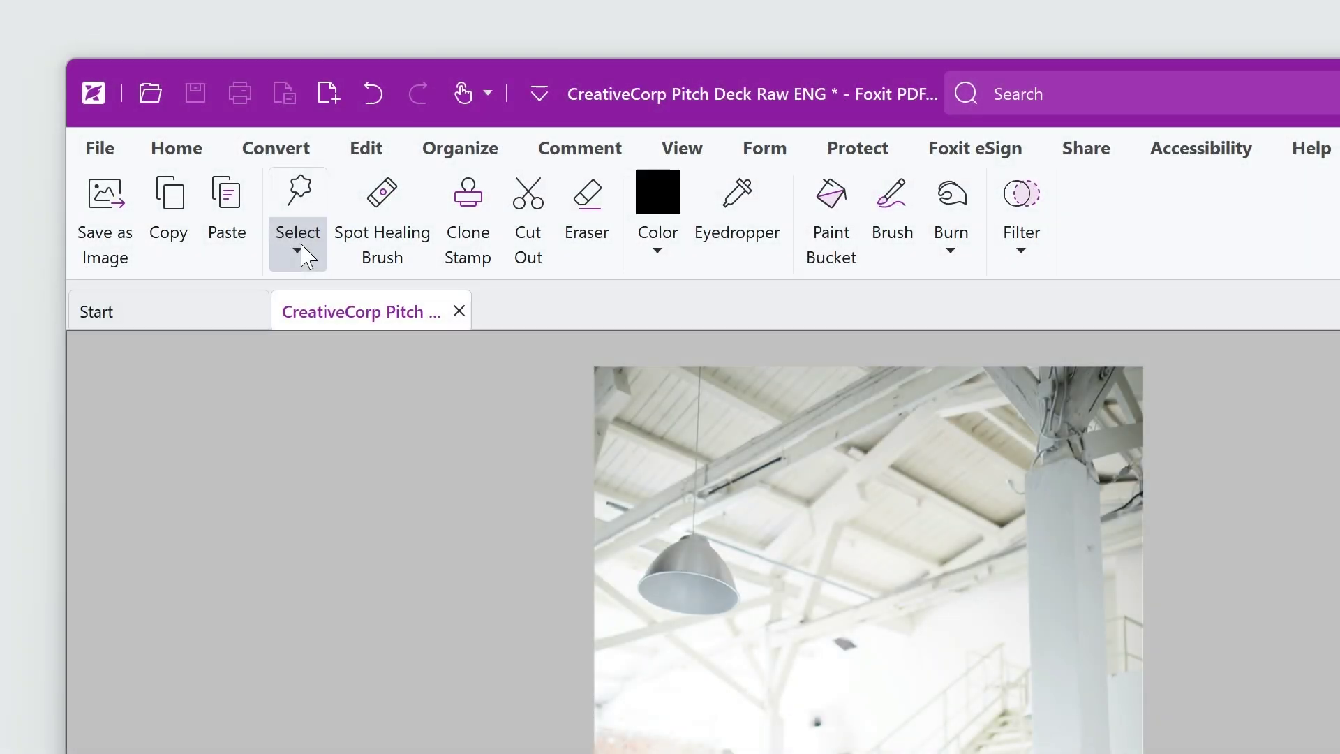
click(299, 252)
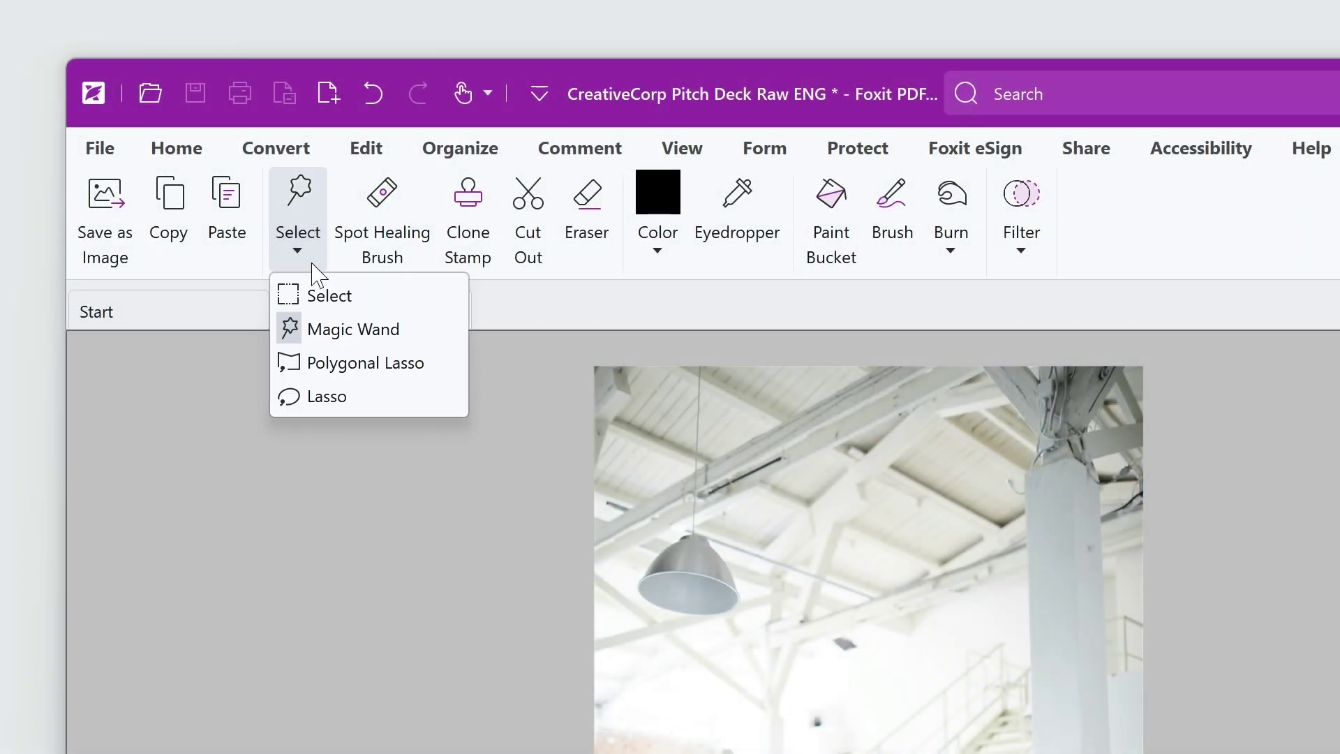
click(347, 296)
drag(421, 190, 929, 619)
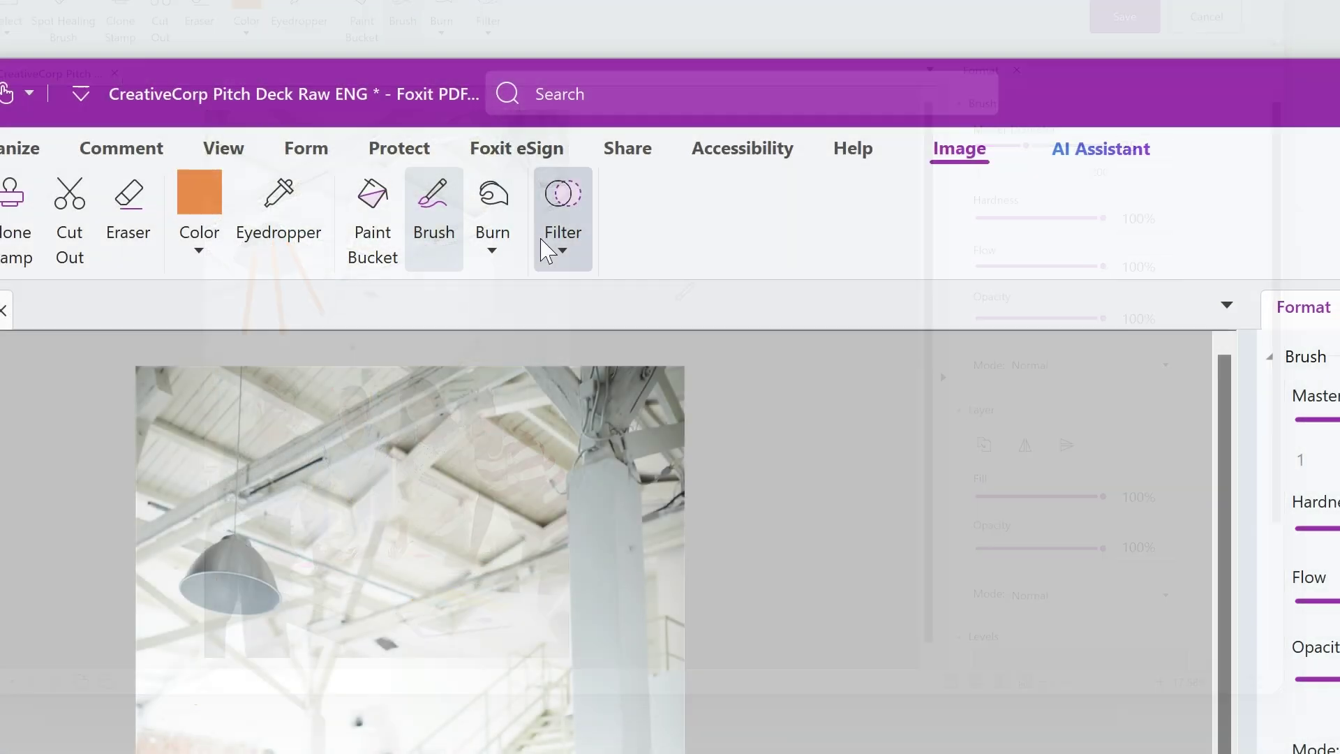
click(488, 28)
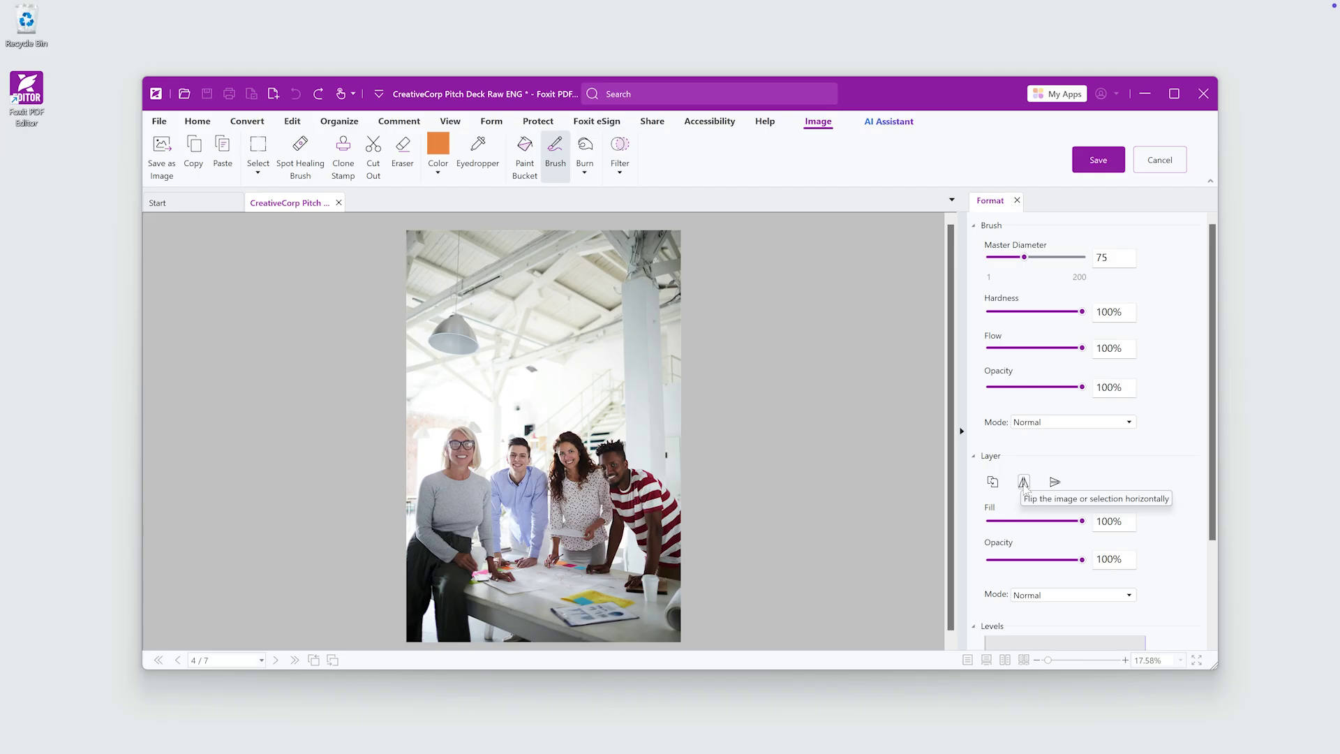
- Flip the team photo horizontally, then save and close the image editor
click(1024, 483)
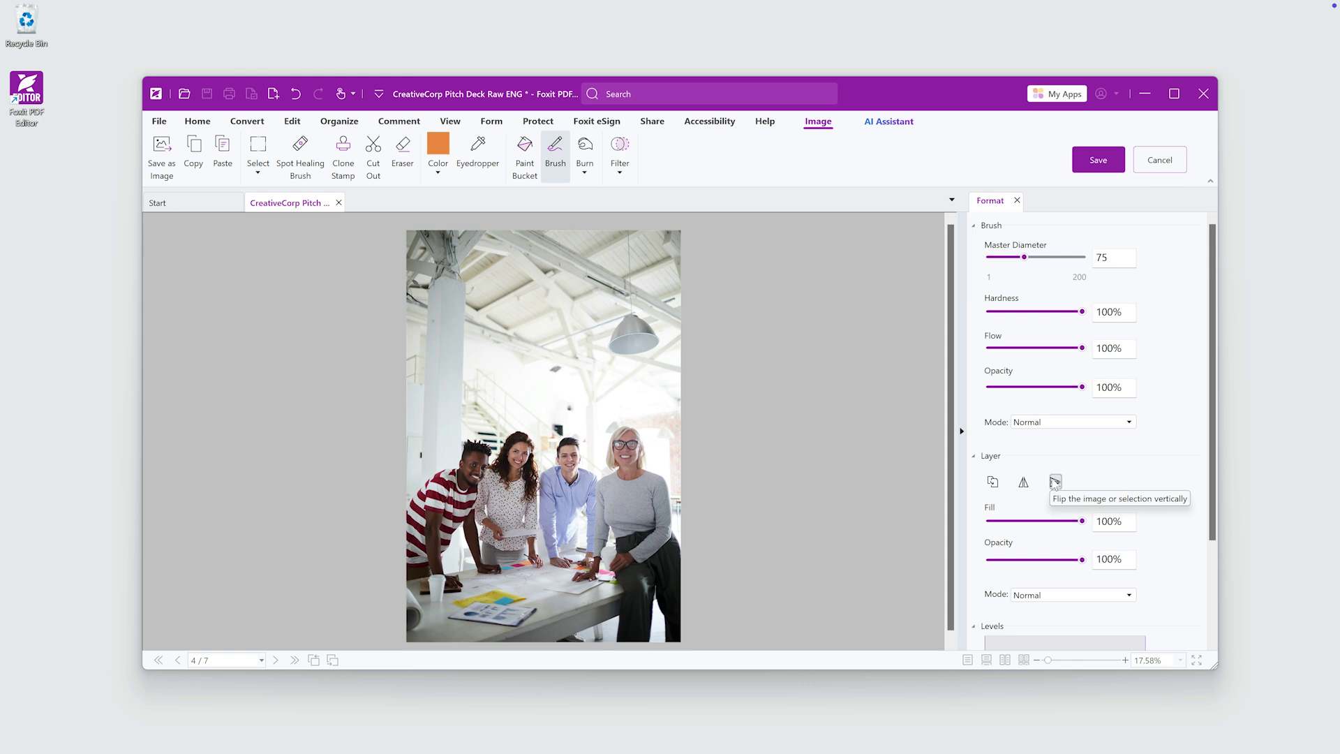
click(1053, 483)
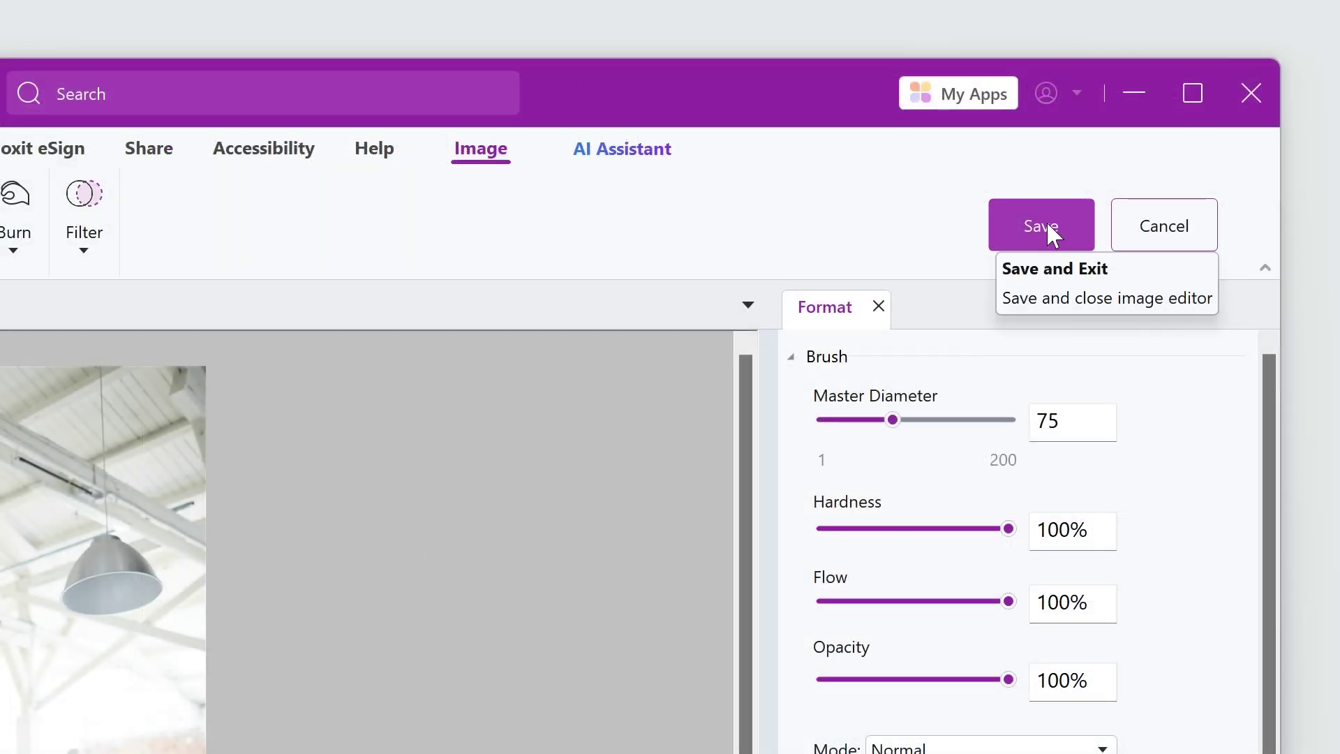
click(1049, 216)
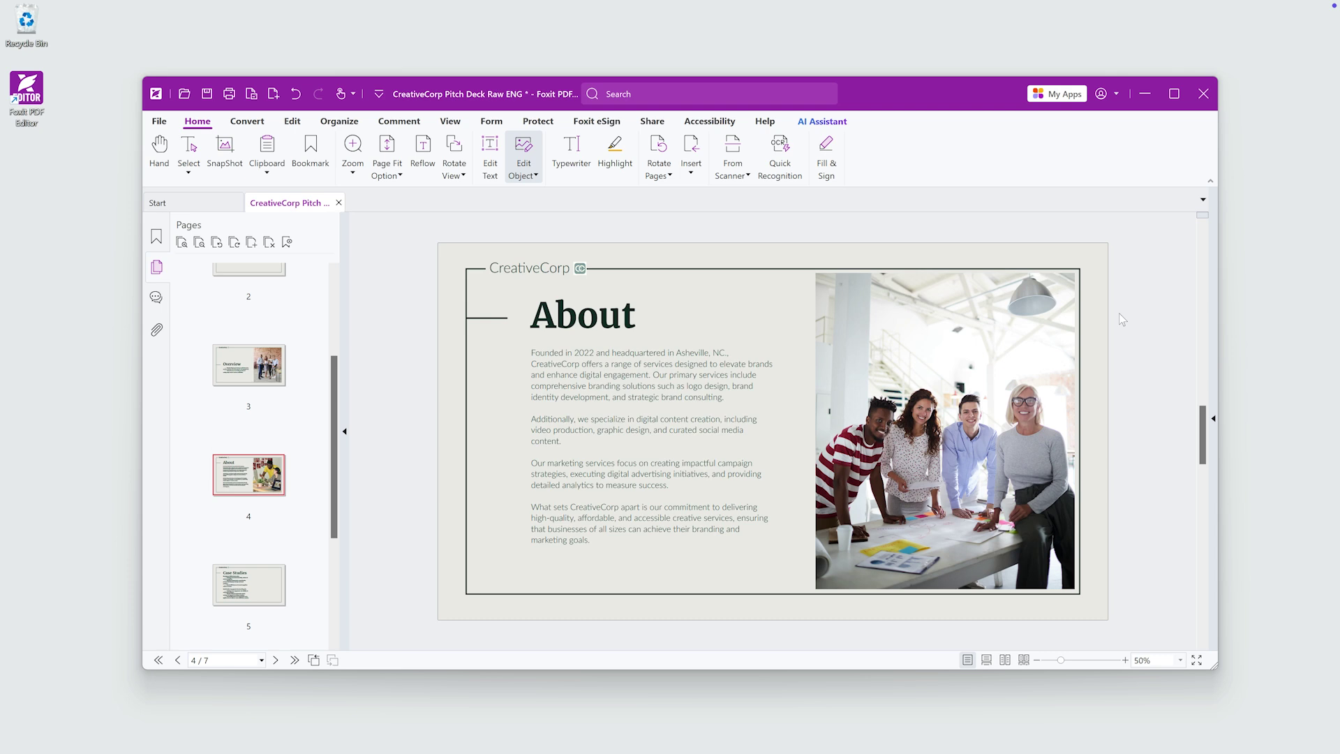
- Save the Case Studies five-colleague photo from the image editor back to the page
drag(849, 238, 844, 231)
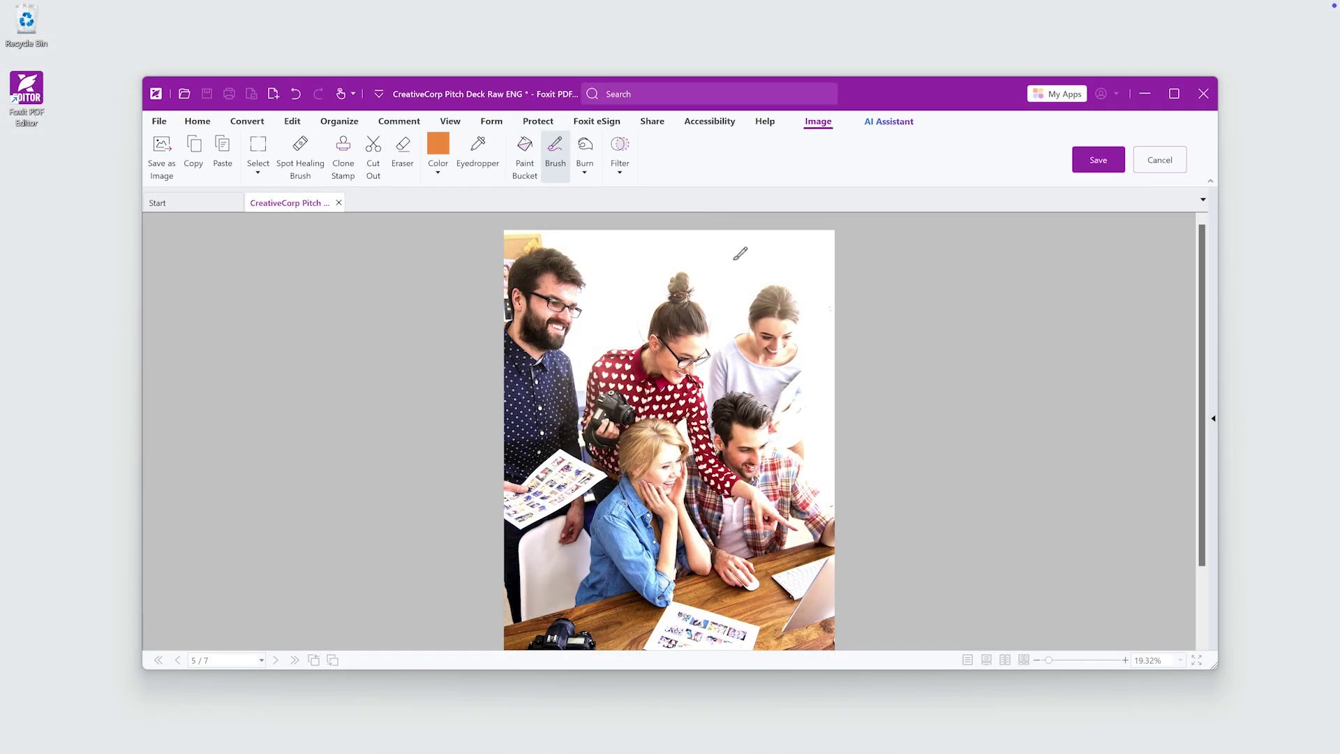
click(1093, 162)
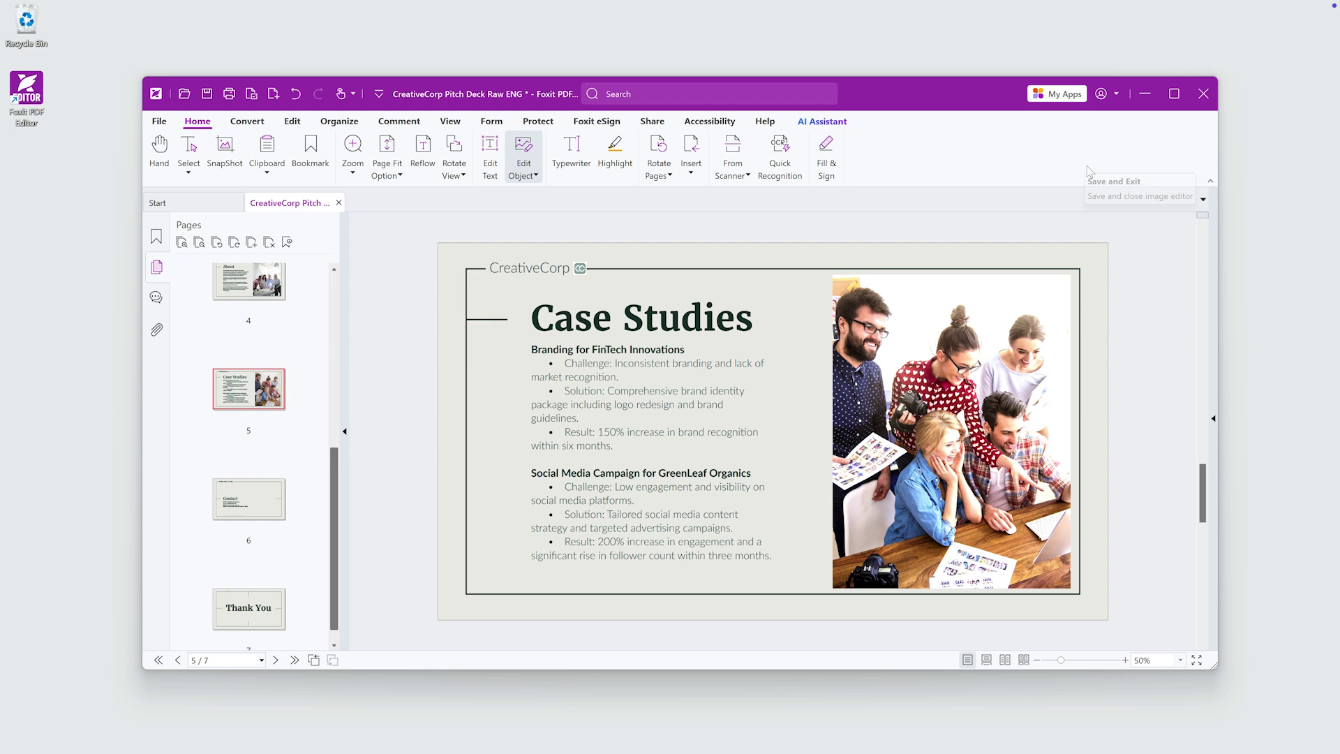